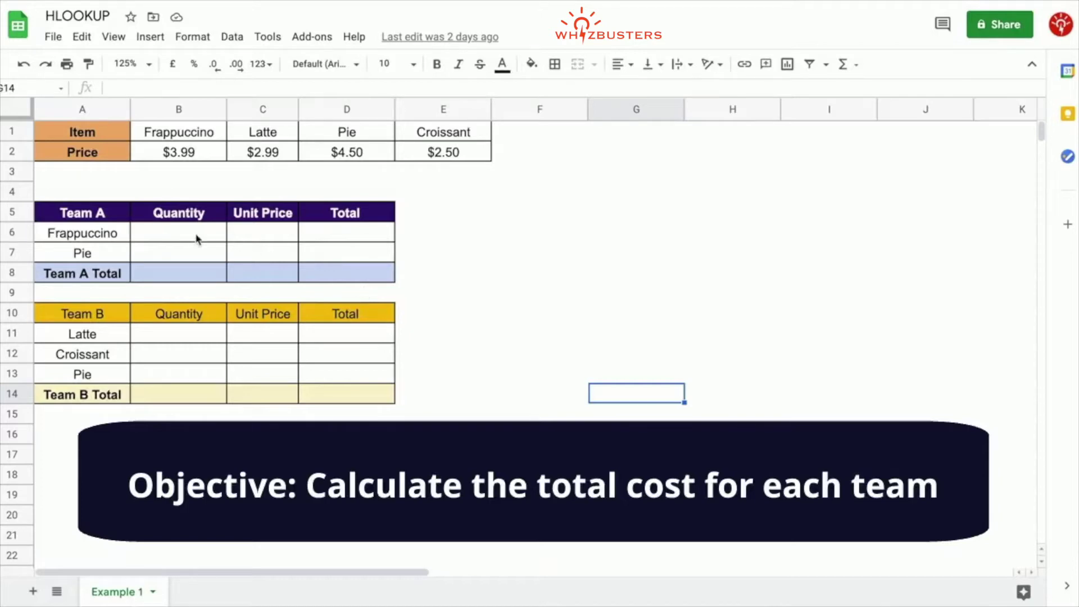
- Start an HLOOKUP formula in Team A's Frappuccino unit price cell C6 with search key A6 and absolute range $A$1:$E$2
click(258, 247)
click(257, 236)
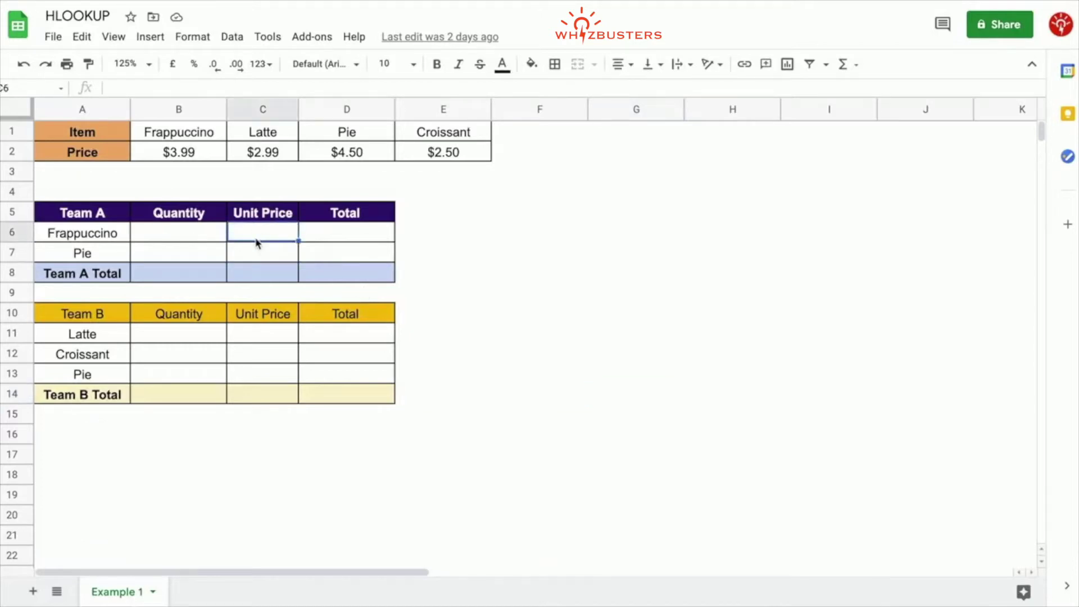
text(=hlookup()
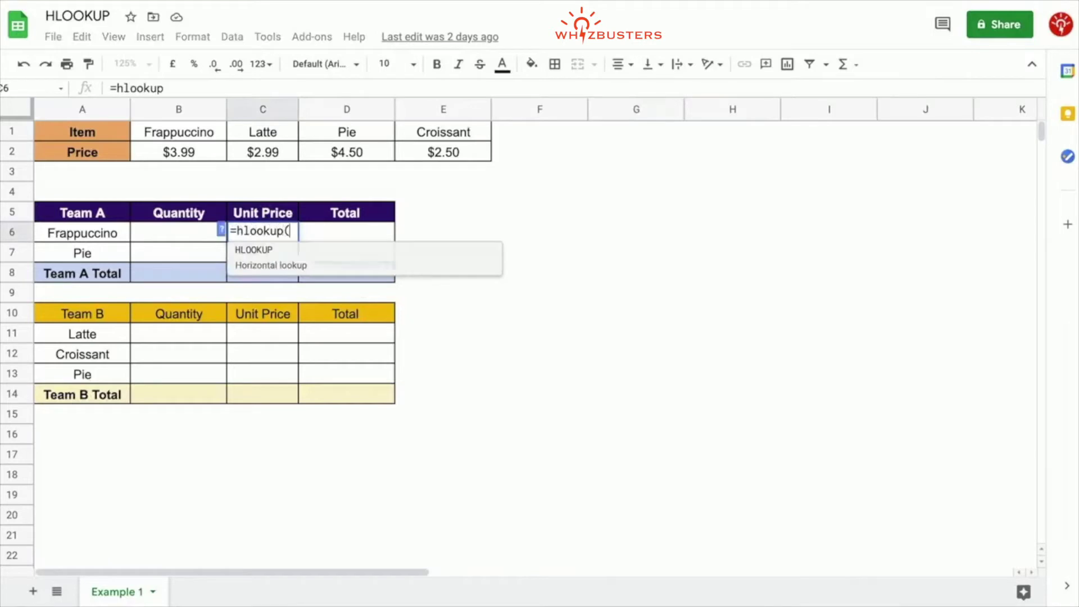
click(222, 232)
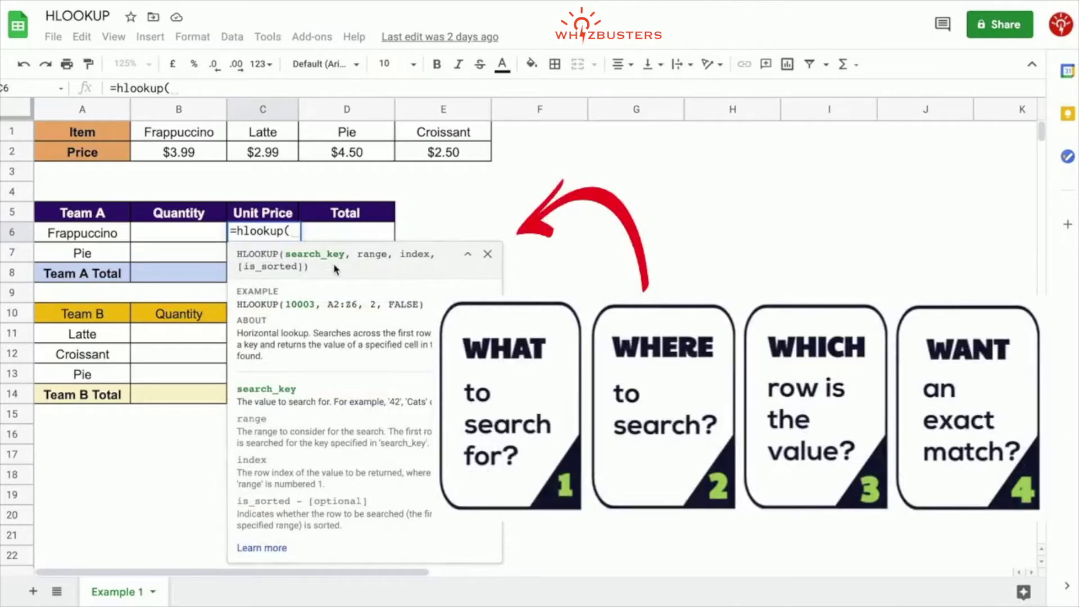
click(103, 236)
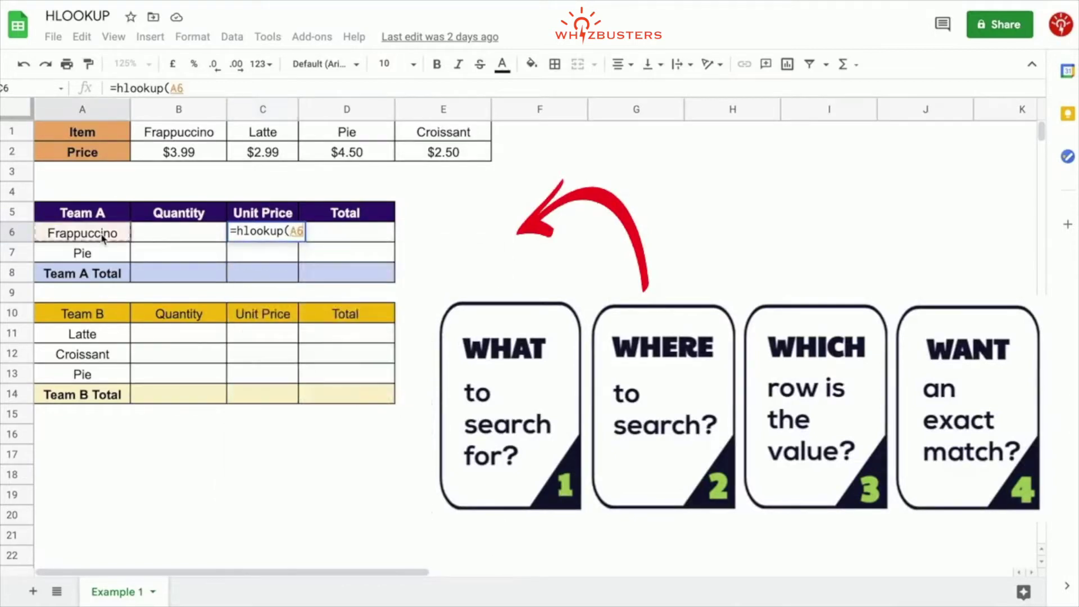
text(,)
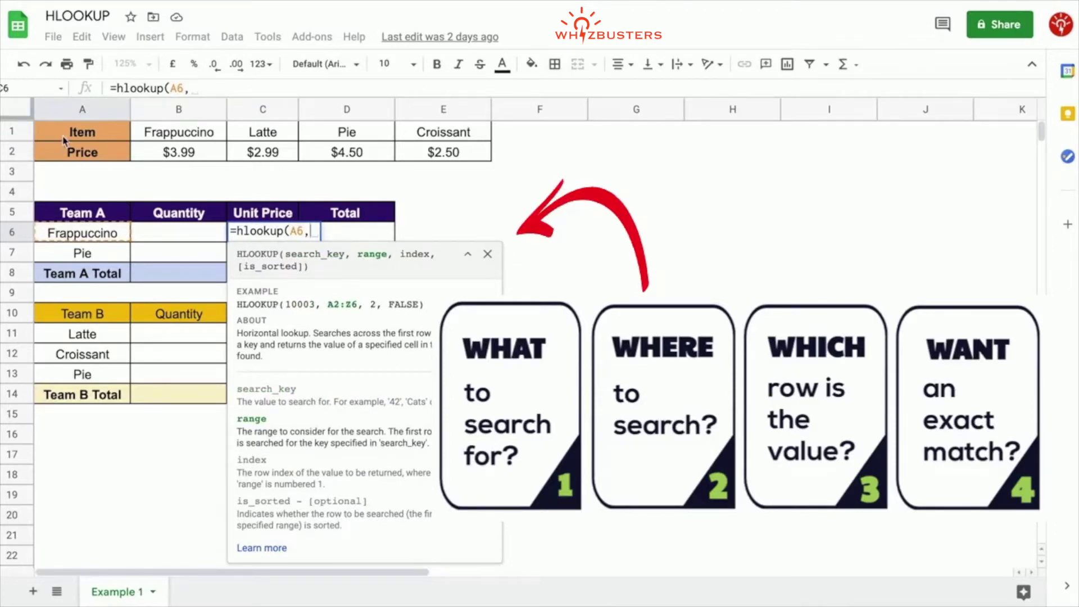
drag(62, 144, 460, 153)
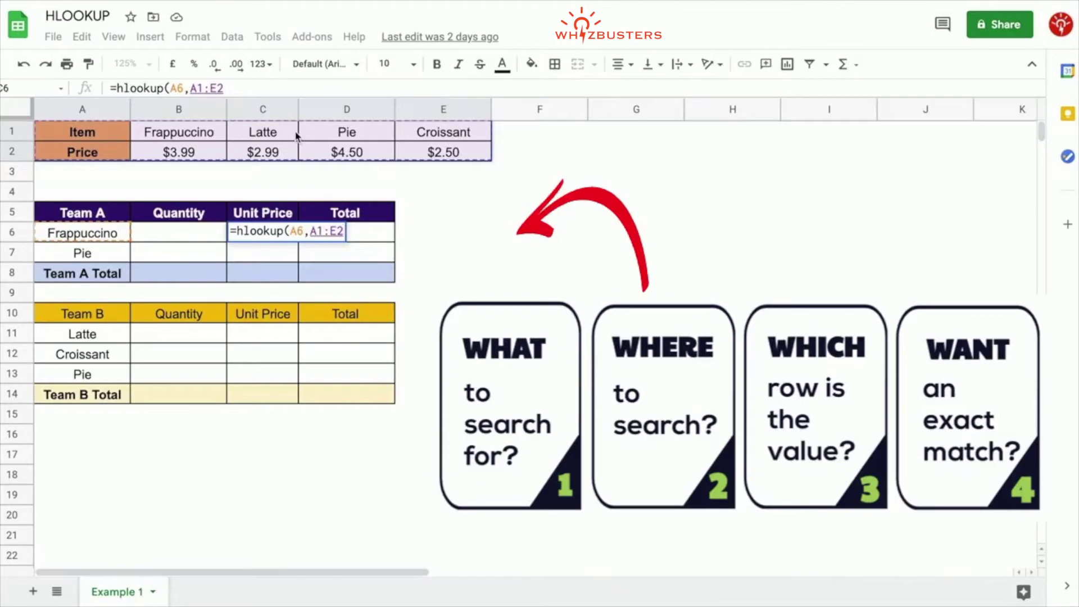
click(324, 231)
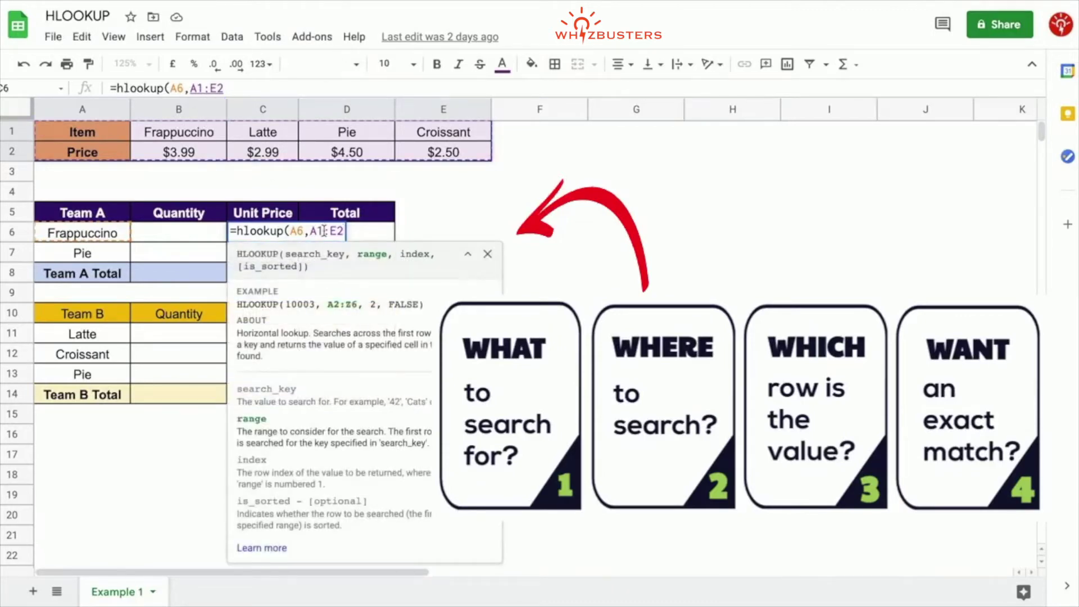
key(F4)
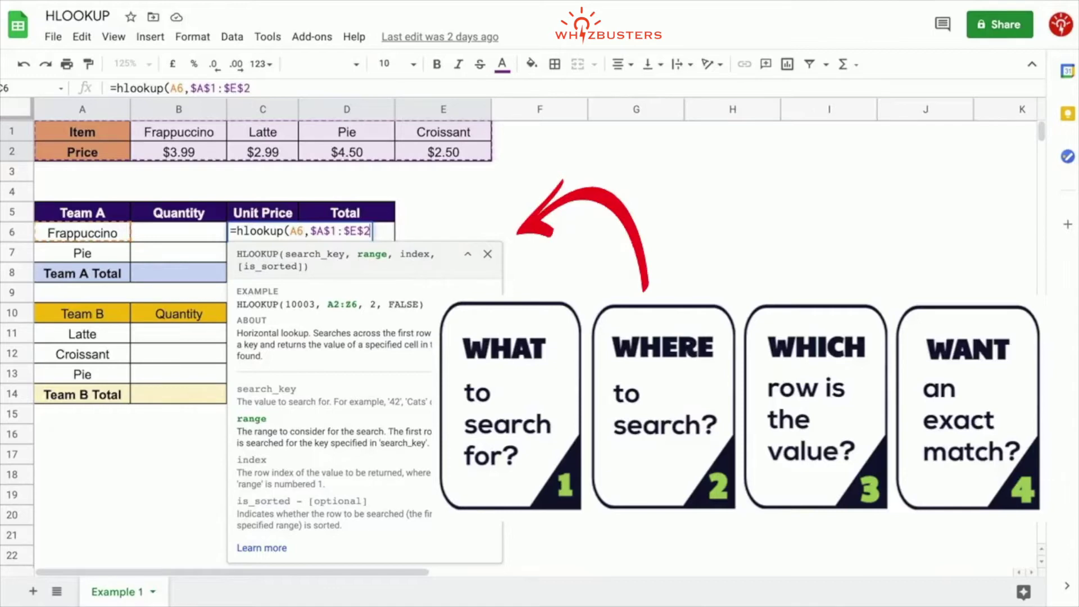
- Complete the C6 lookup with row index 2 and FALSE for an exact match, and fill it down to the Pie row
text(,)
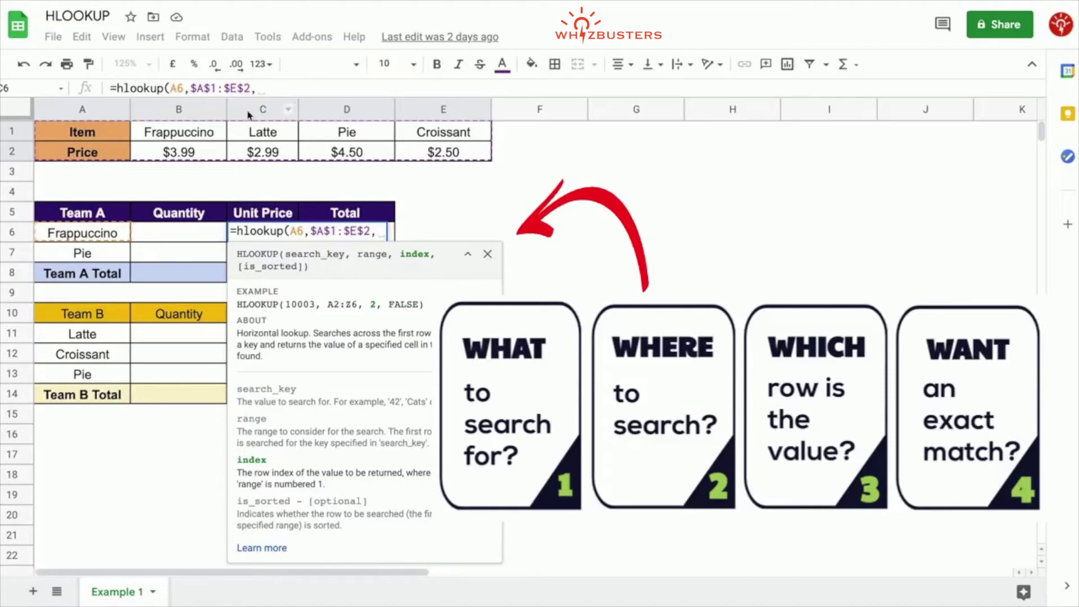
text(2,)
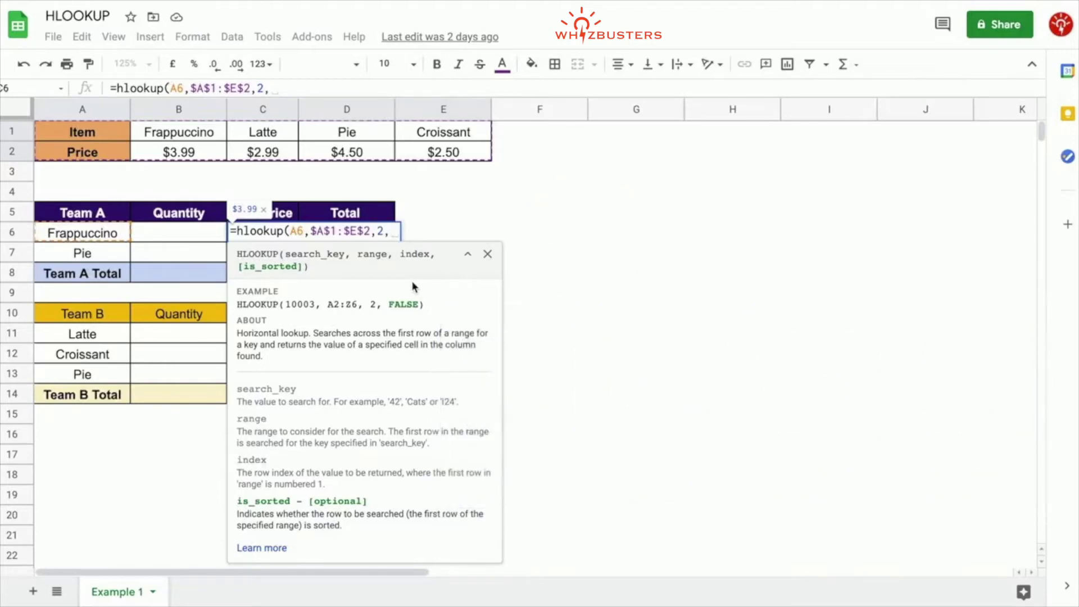
text(FALSE)
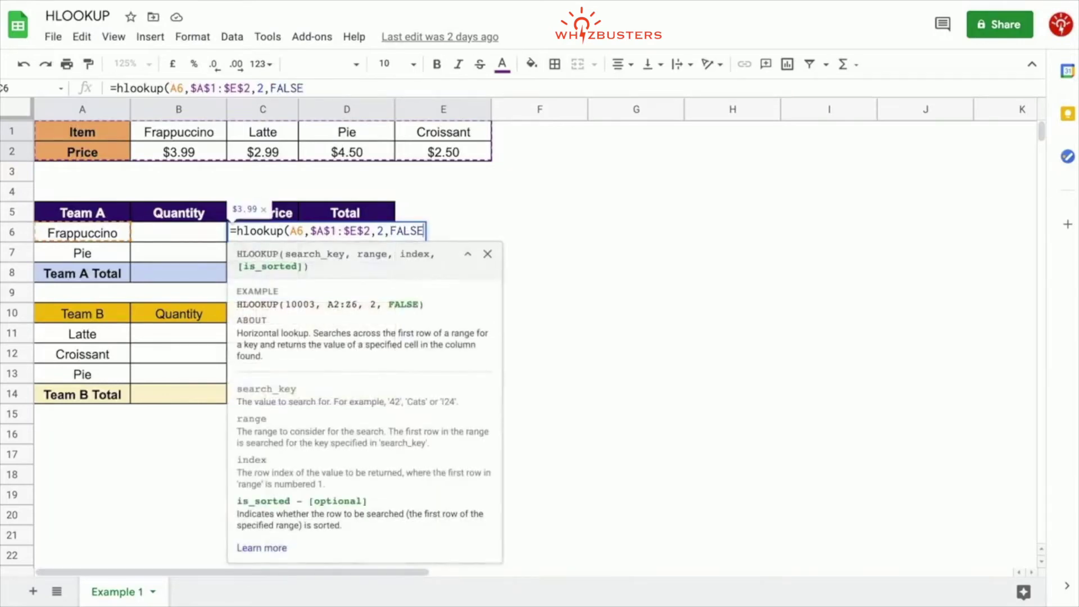
text())
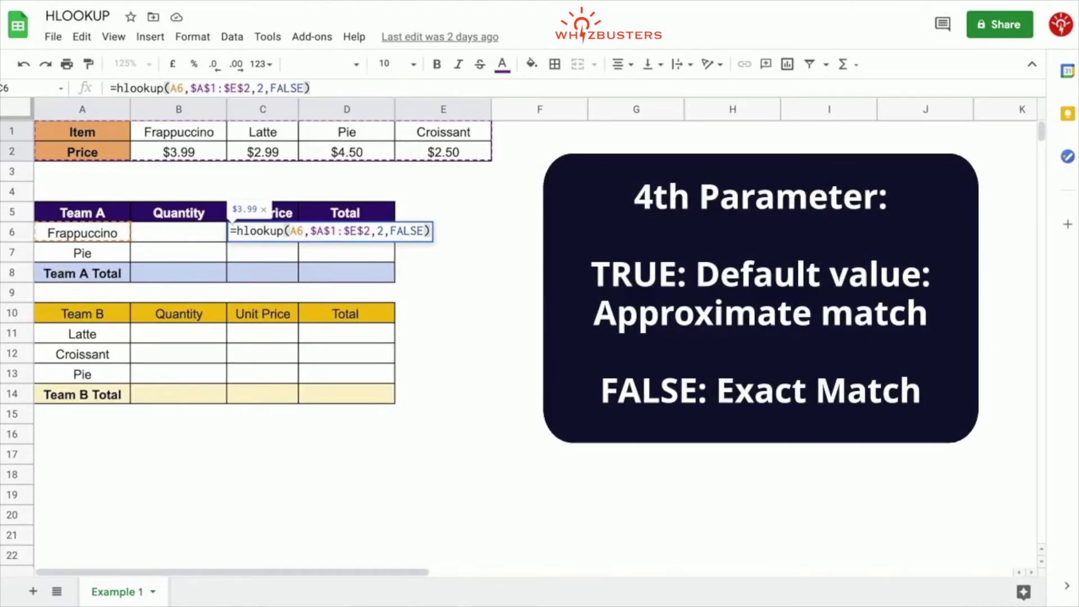
key(Return)
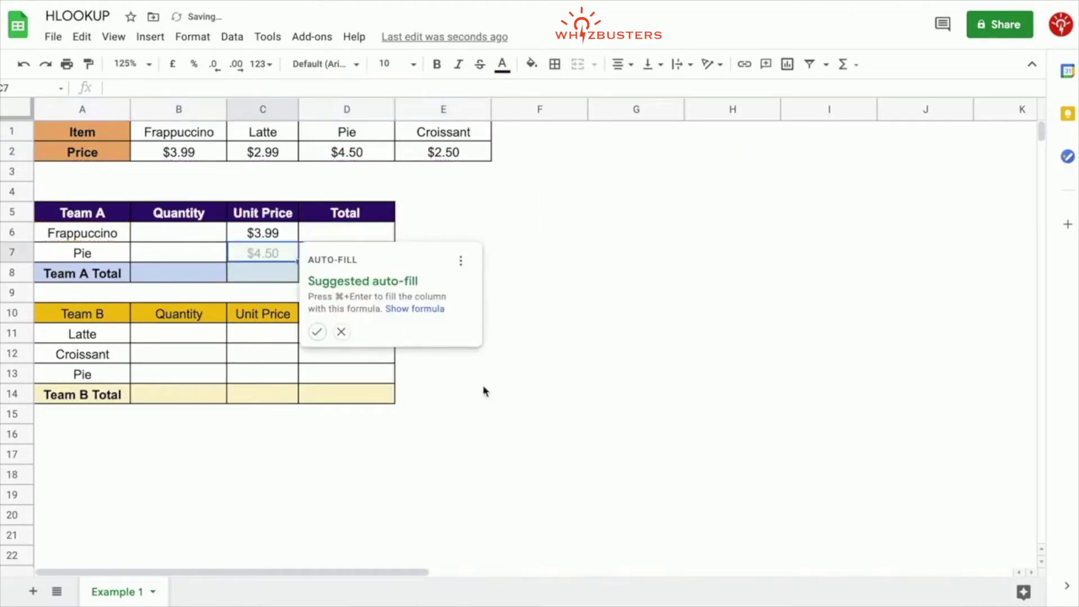
click(317, 331)
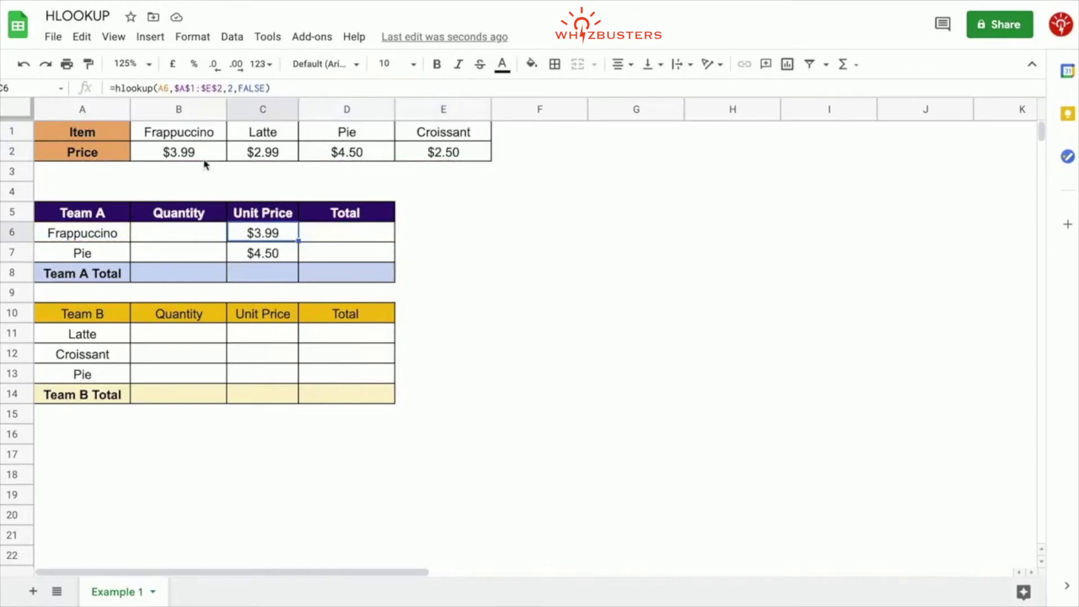
click(279, 259)
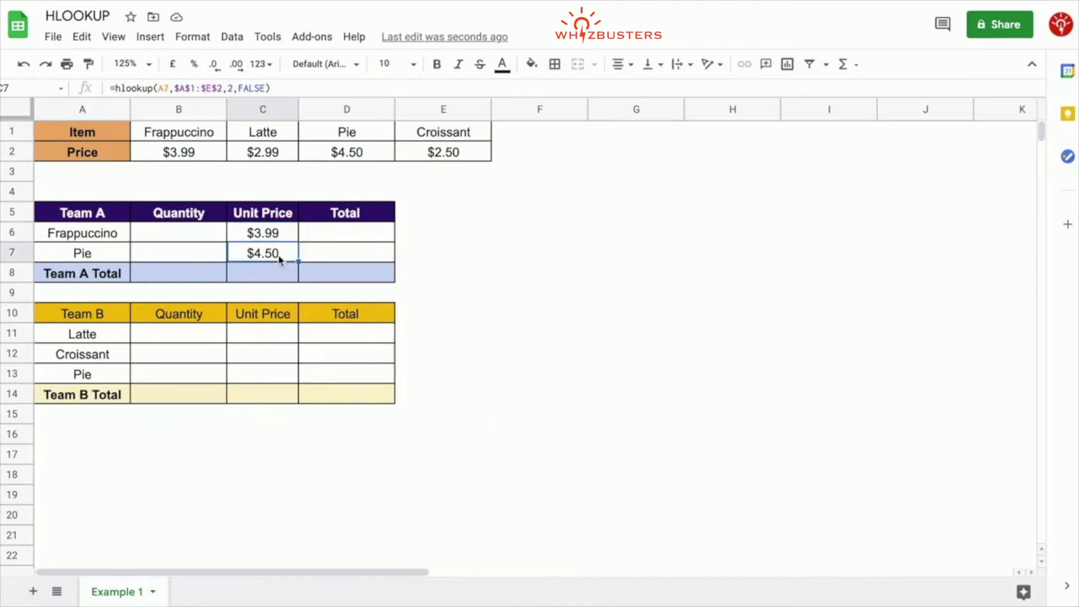
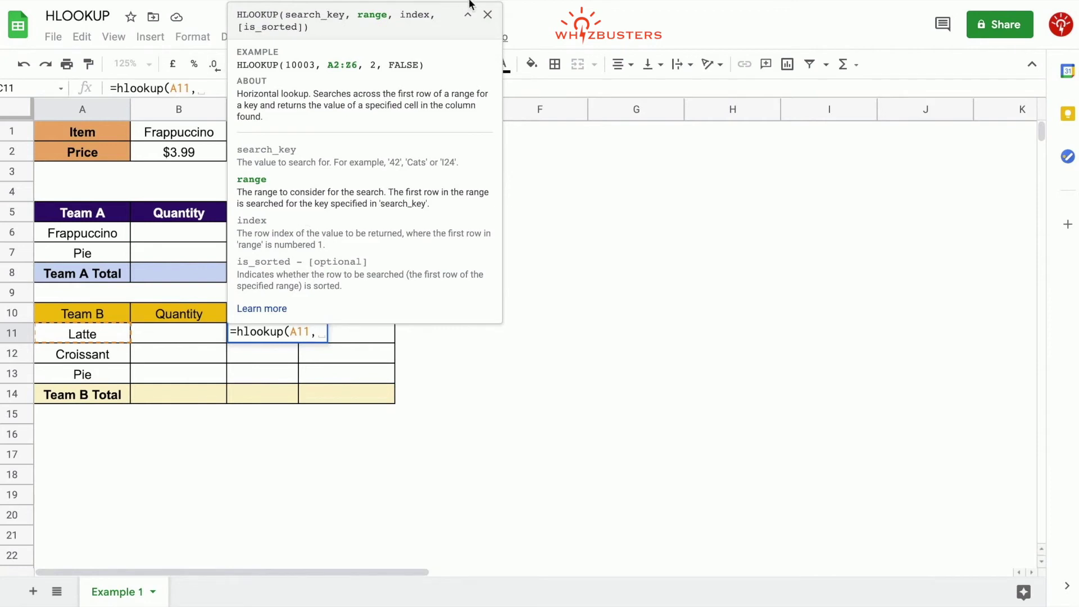
- Add the item and price table as the absolute range $A$1:$E$2 to the HLOOKUP formula in C11
click(487, 14)
drag(96, 131, 463, 142)
click(221, 84)
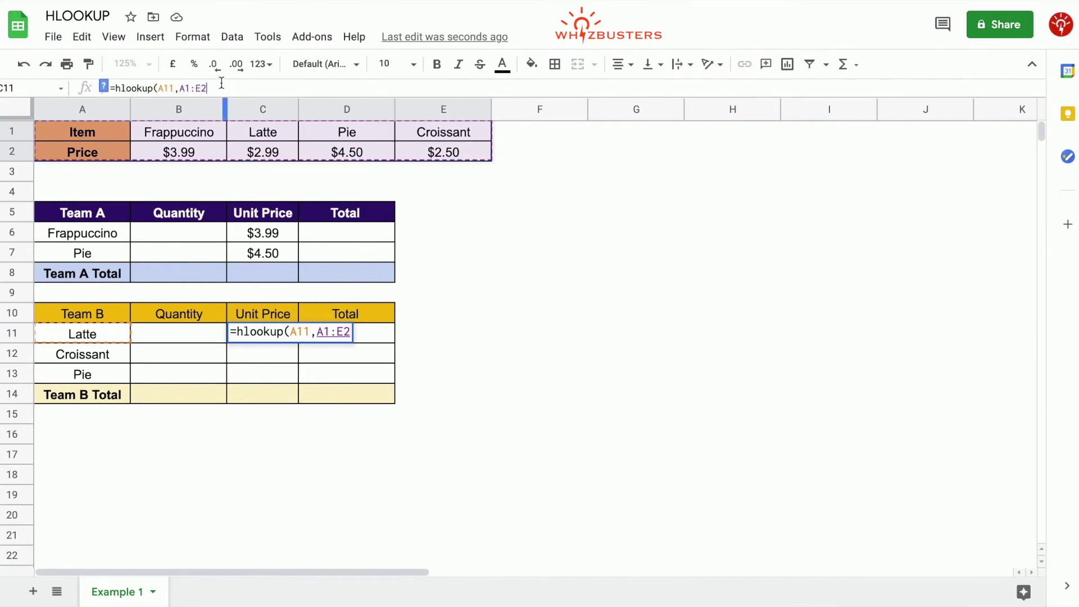
key(F4)
text(,)
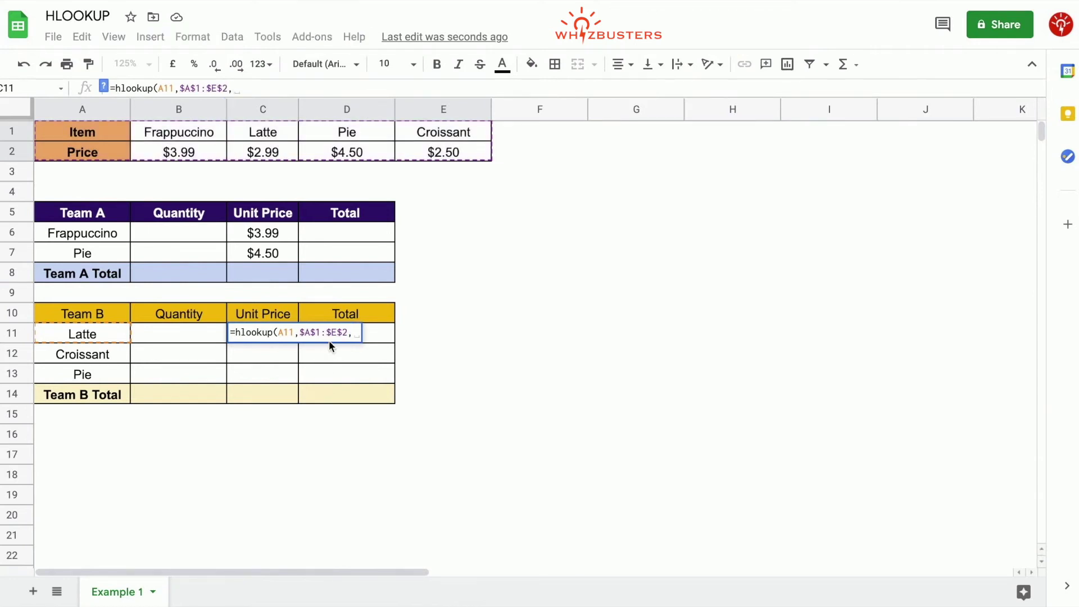
- Complete the HLOOKUP formula in C11 with row index 2 and FALSE for an exact match
click(351, 334)
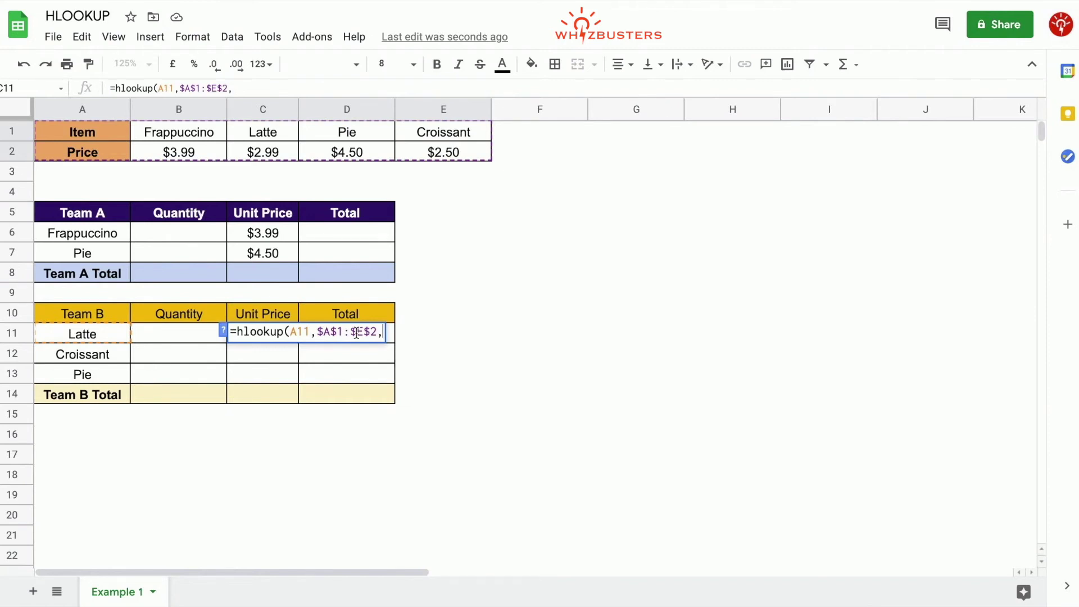
click(223, 330)
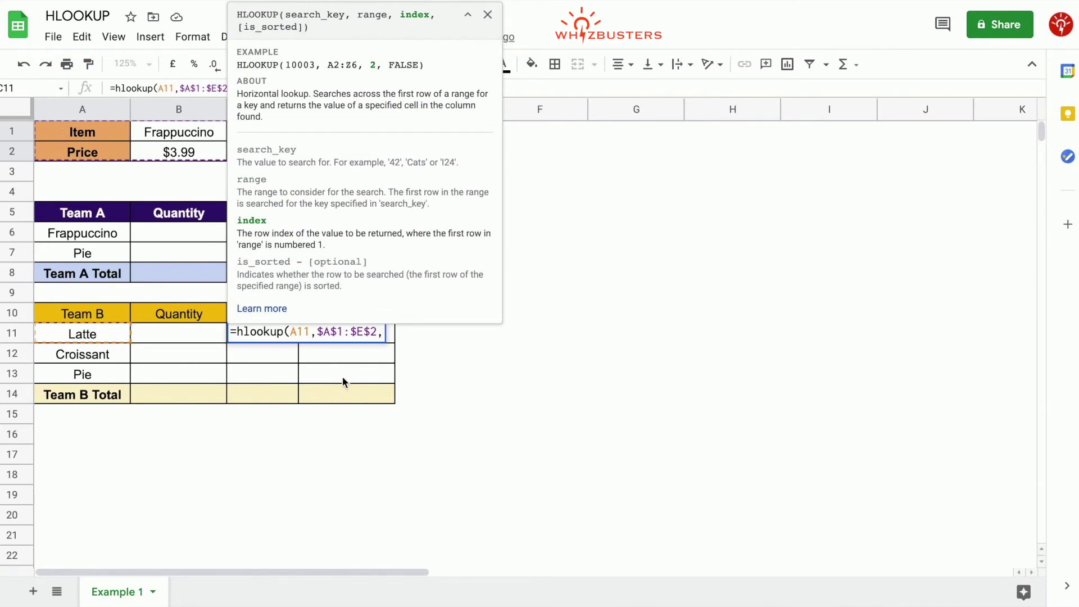
text(2,)
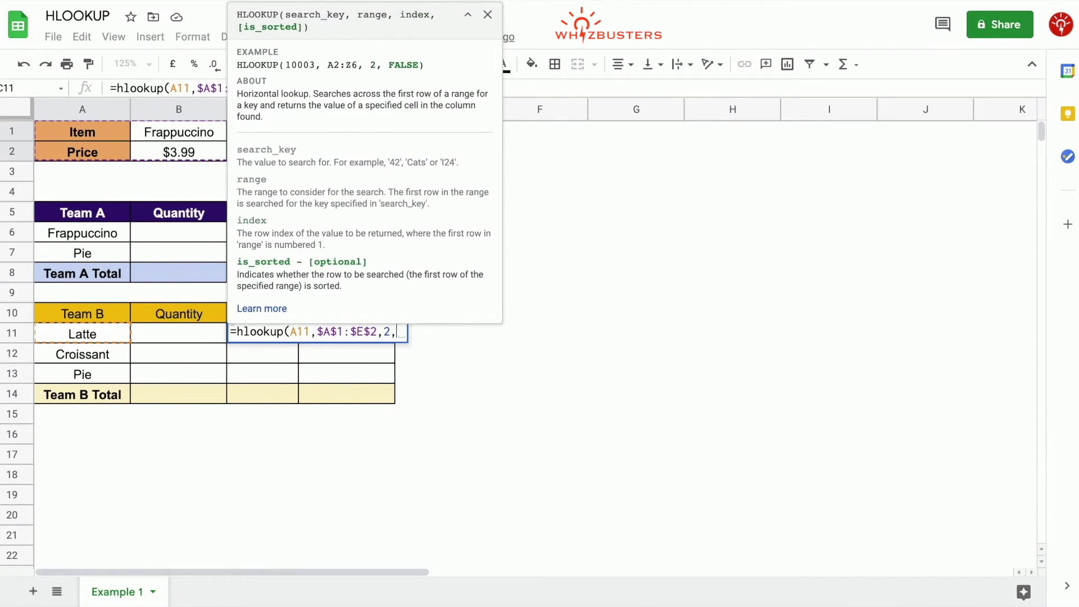
text(FALSE))
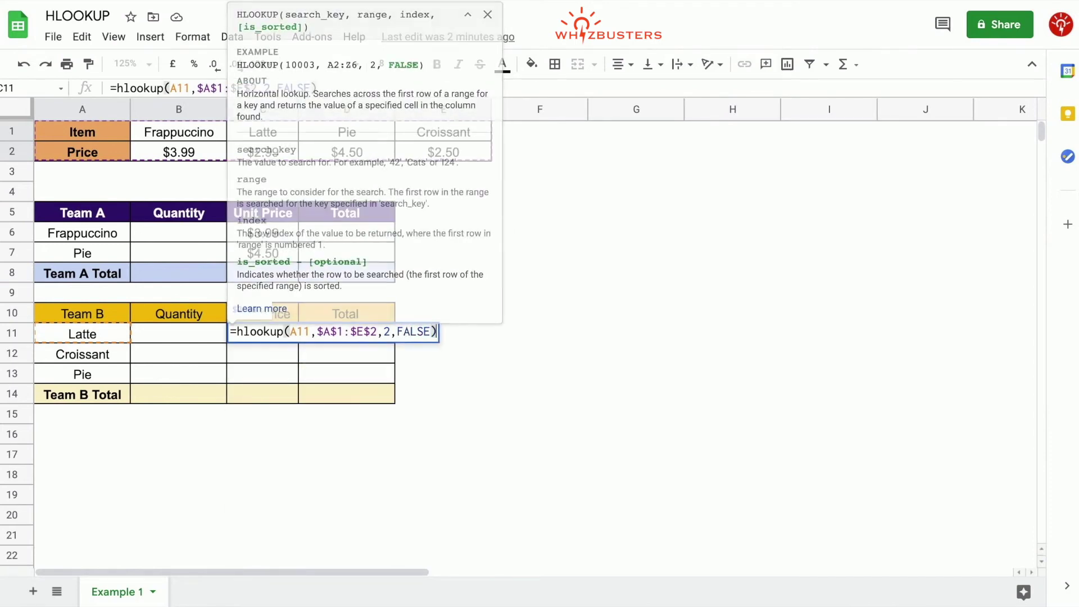
key(Return)
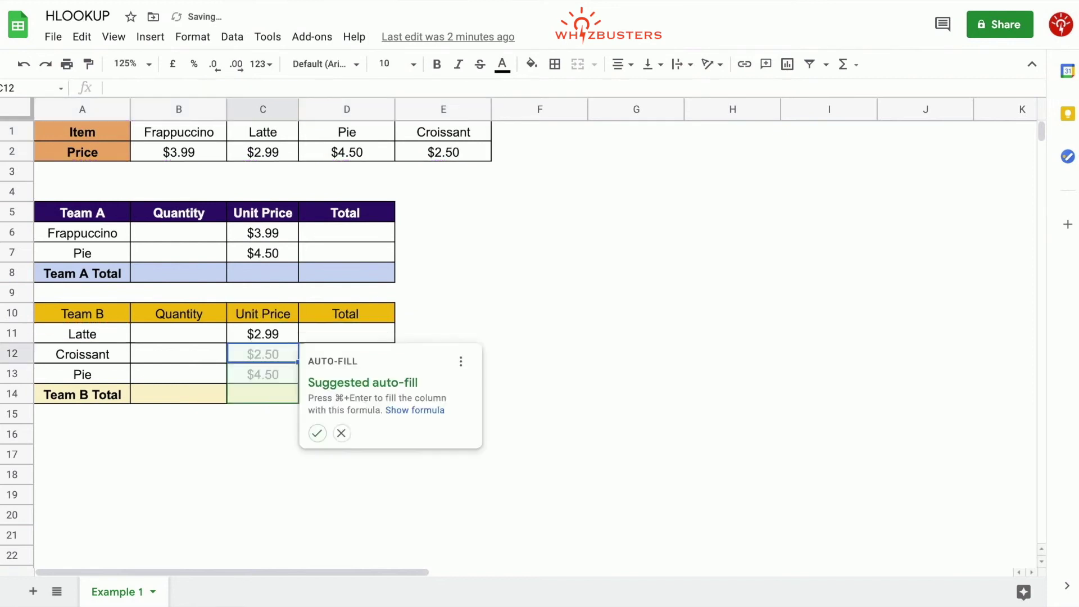
- Fill the lookup formula down Team B's Unit Price column and clear it from the Team B Total row
click(316, 432)
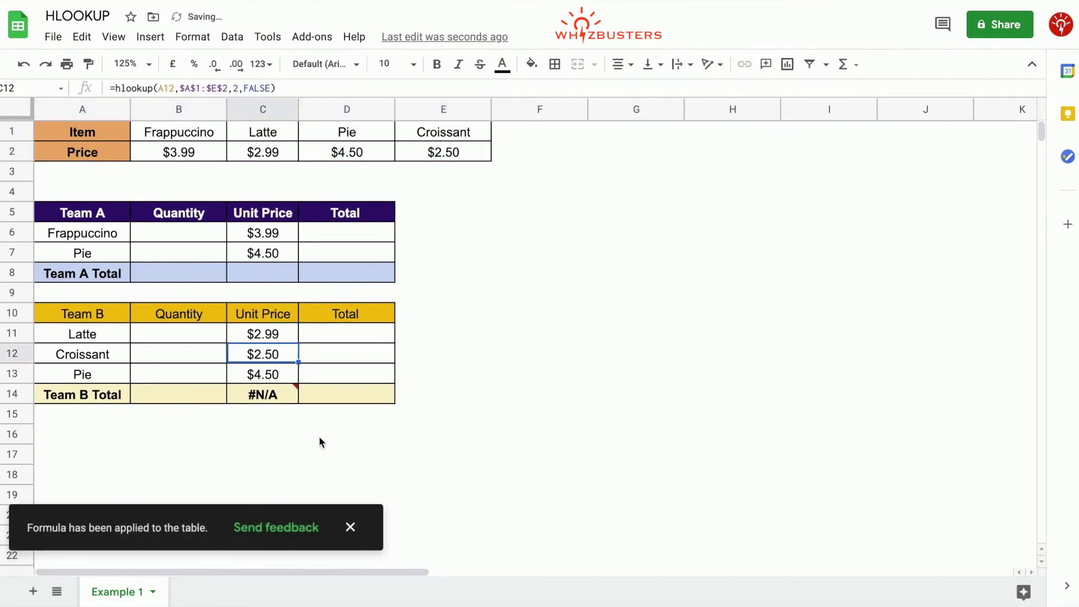
click(278, 399)
key(Delete)
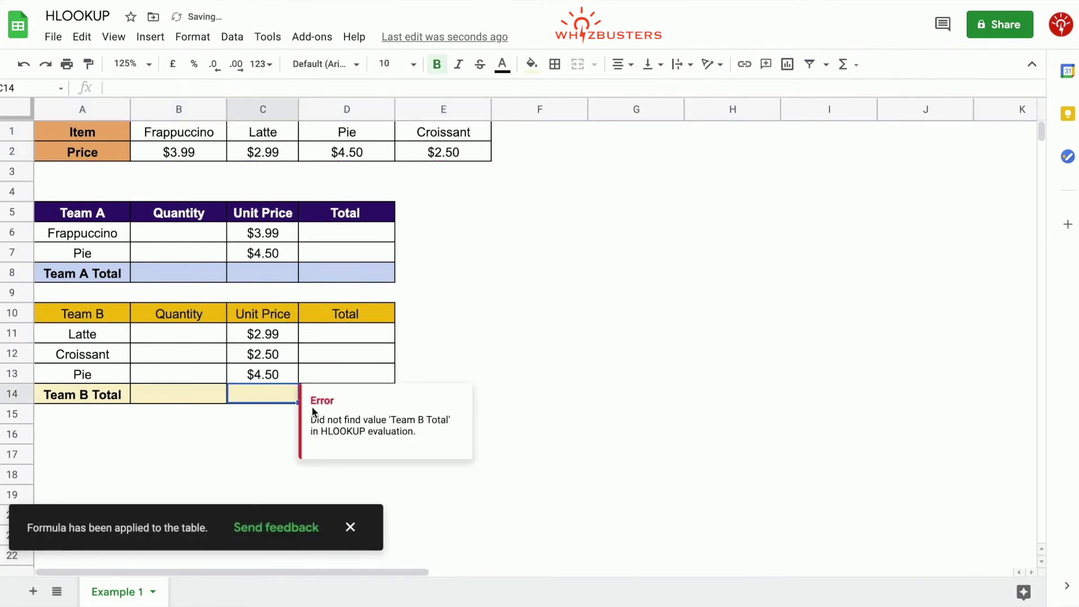
- Check the Latte, Croissant and Pie unit prices of Team B against the price table
click(286, 355)
click(281, 340)
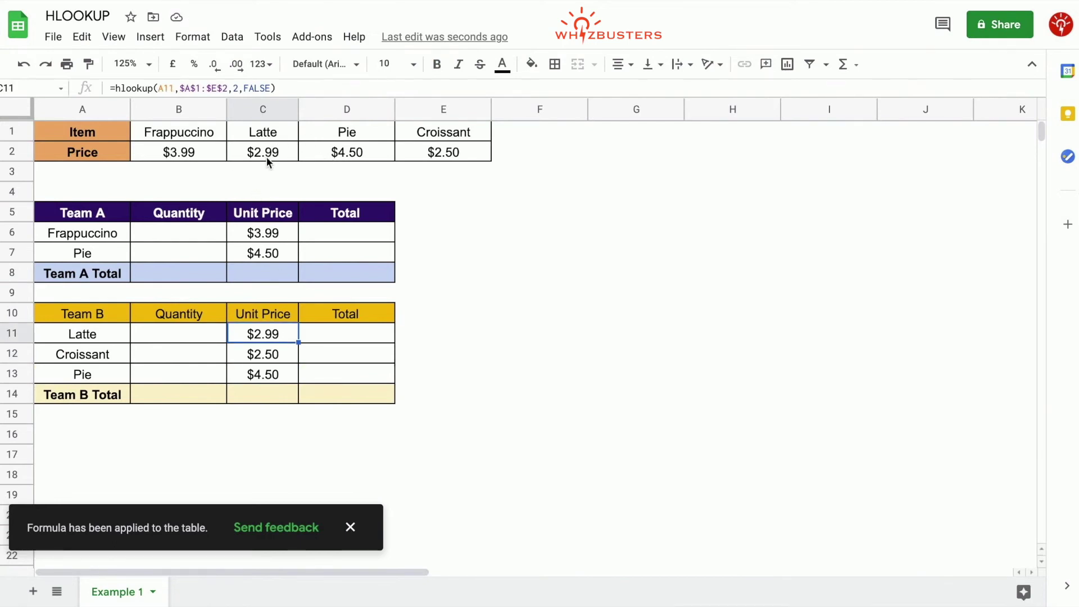
click(277, 355)
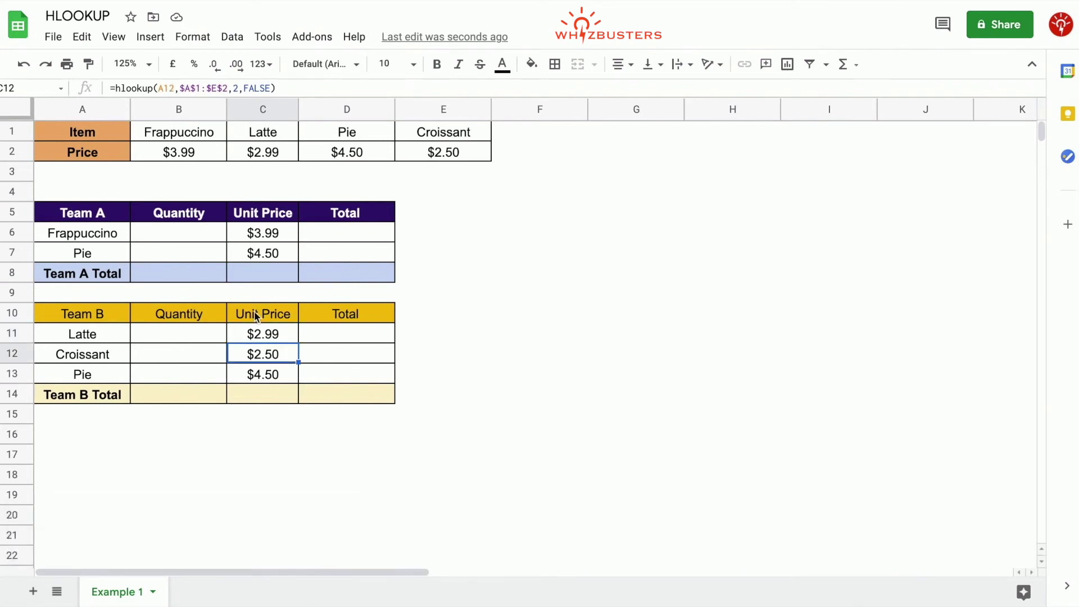
click(277, 375)
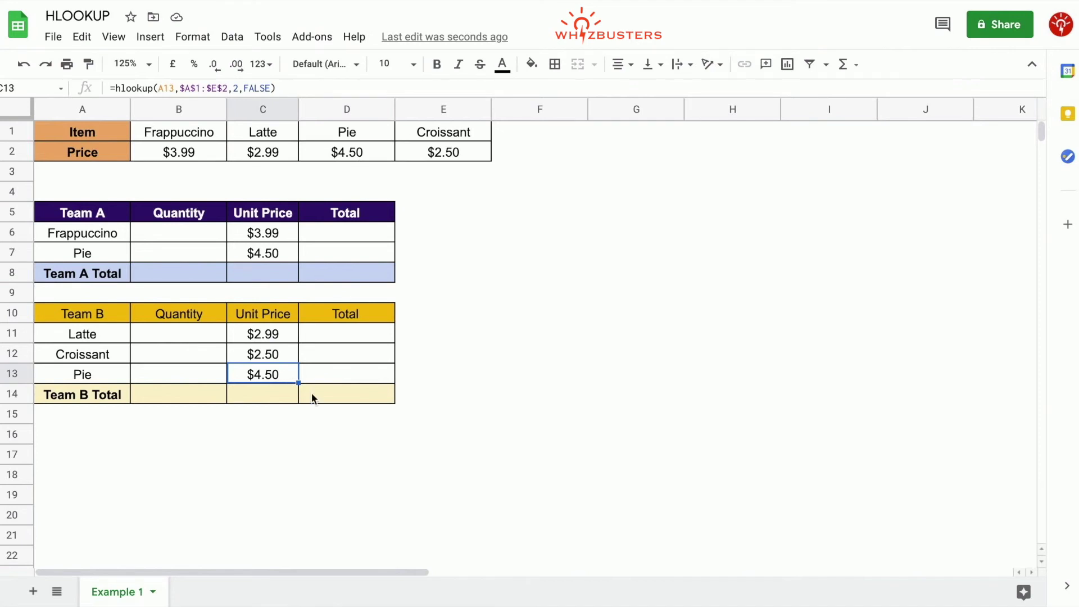
click(278, 356)
key(Right)
key(Right)
key(Right)
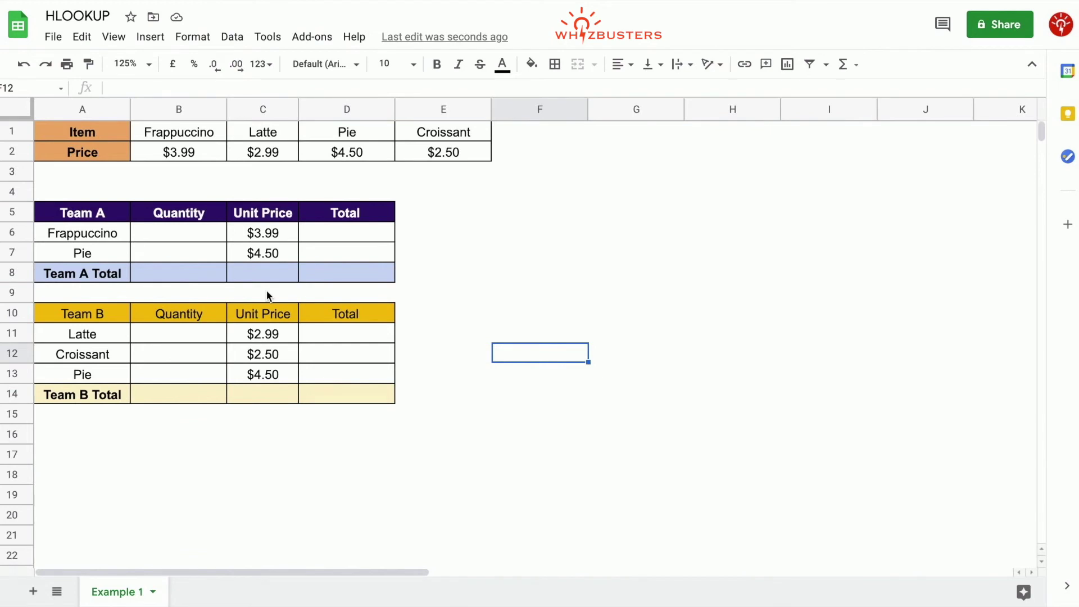
- Enter Team A's quantities: 6 for Frappuccino and 6 for Pie
click(179, 232)
text(6)
key(Return)
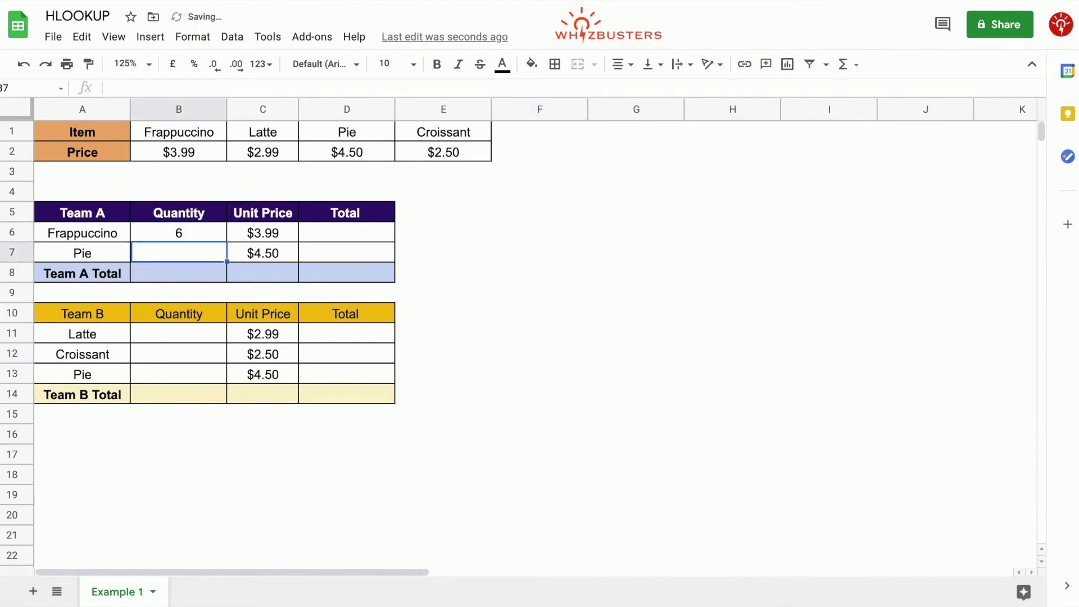
text(6)
key(Return)
- Enter Team B's quantities: 6 for Latte, 2 for Croissant and 4 for Pie
click(189, 339)
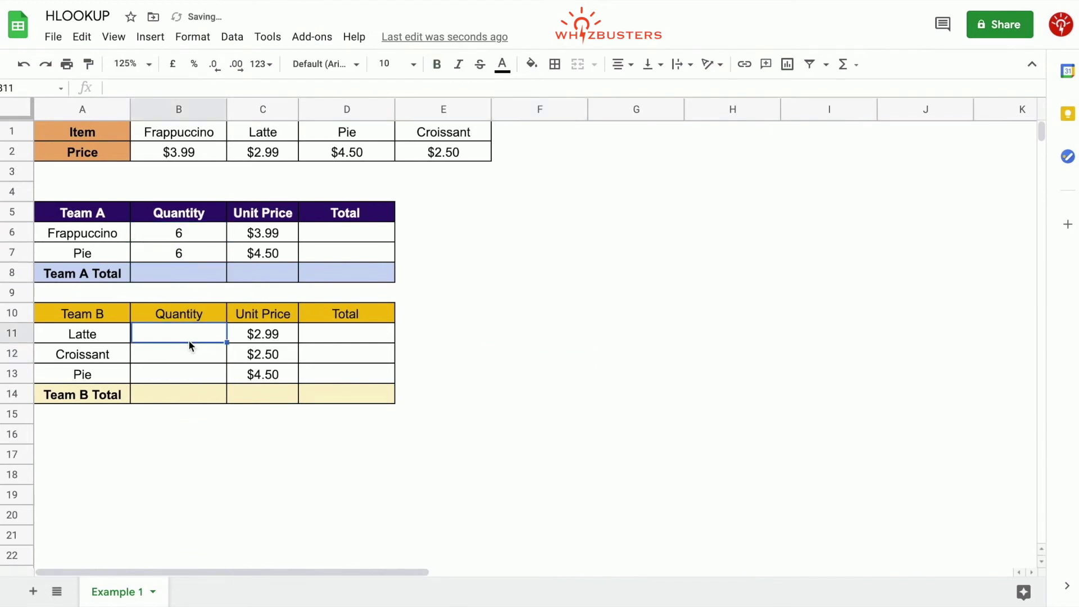
text(6)
key(Return)
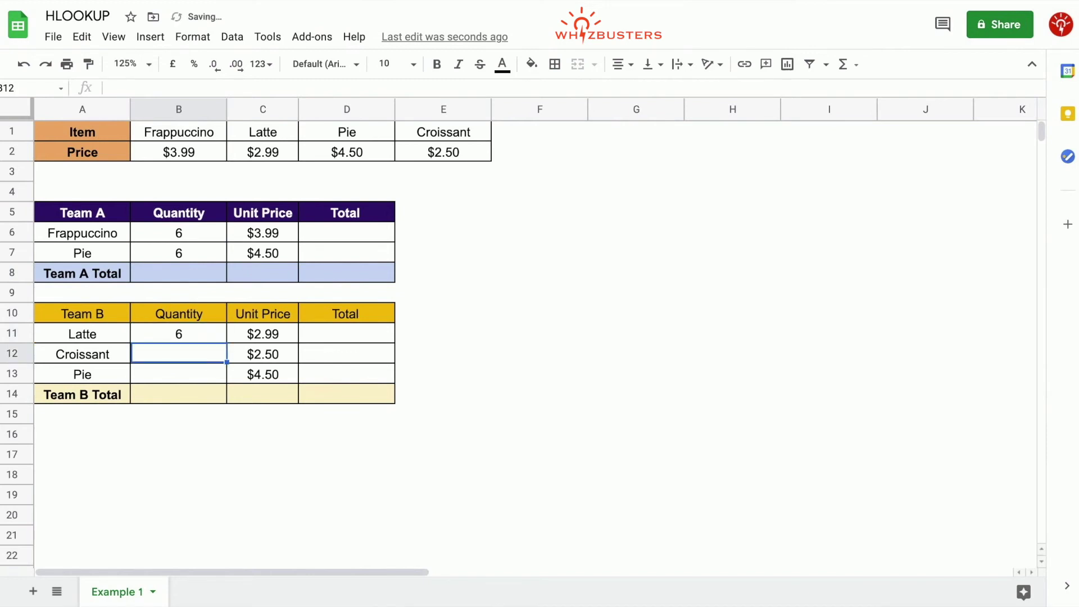
text(2)
key(Return)
text(4)
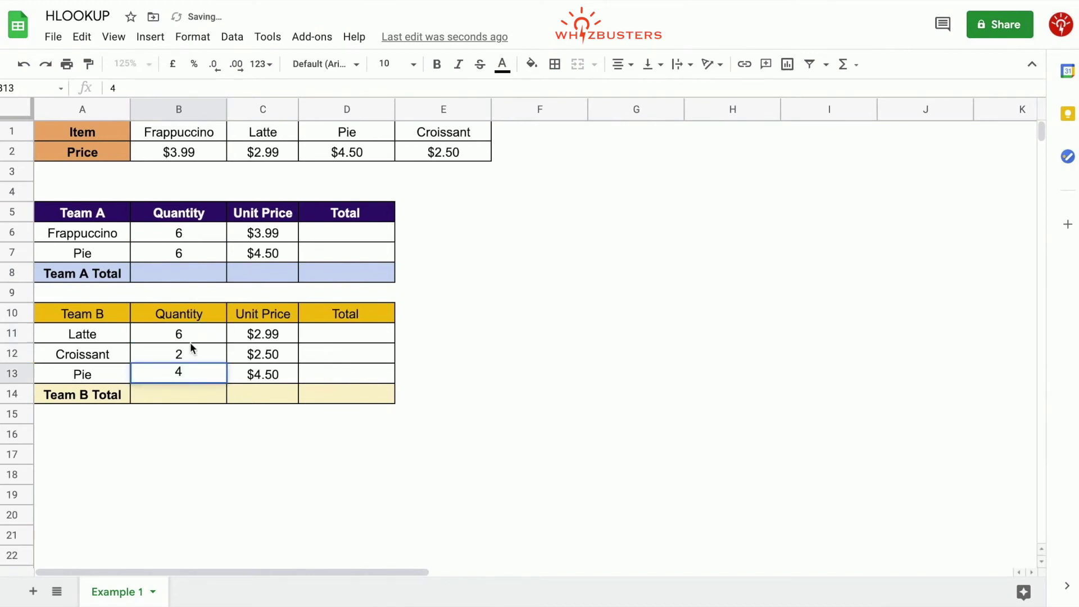
- Calculate Team A's Frappuccino total in D6 by multiplying quantity by unit price with =B6*C6
click(345, 238)
text(=)
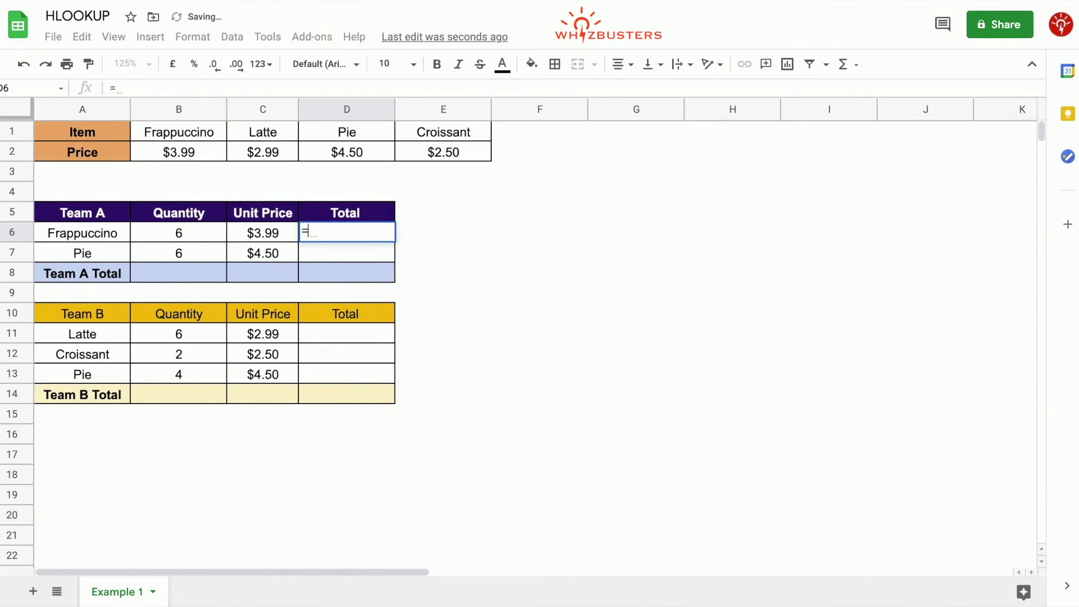
click(218, 232)
text(*)
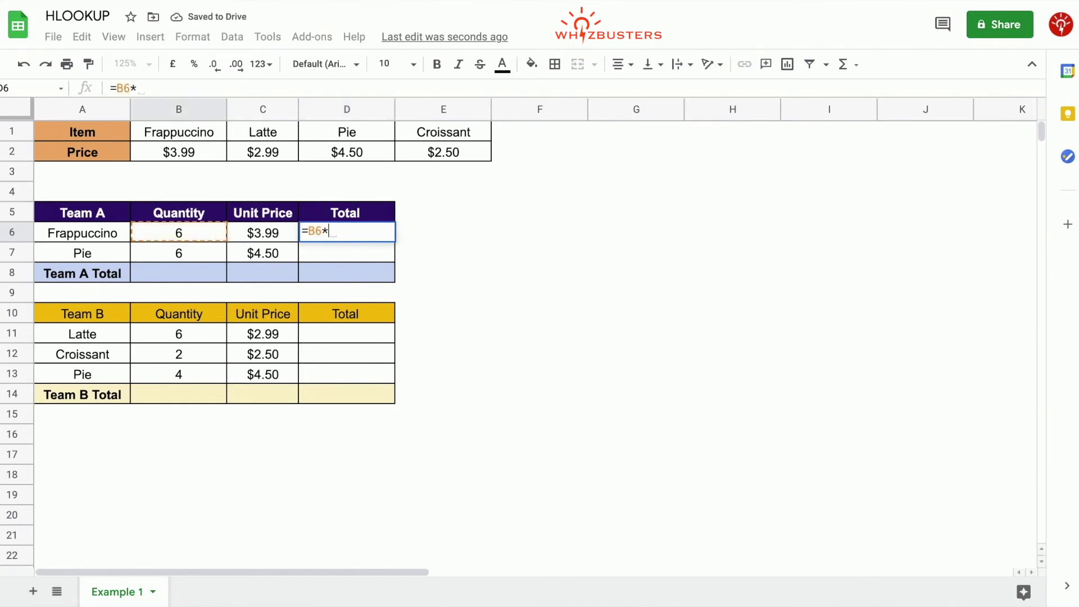
click(264, 236)
key(Return)
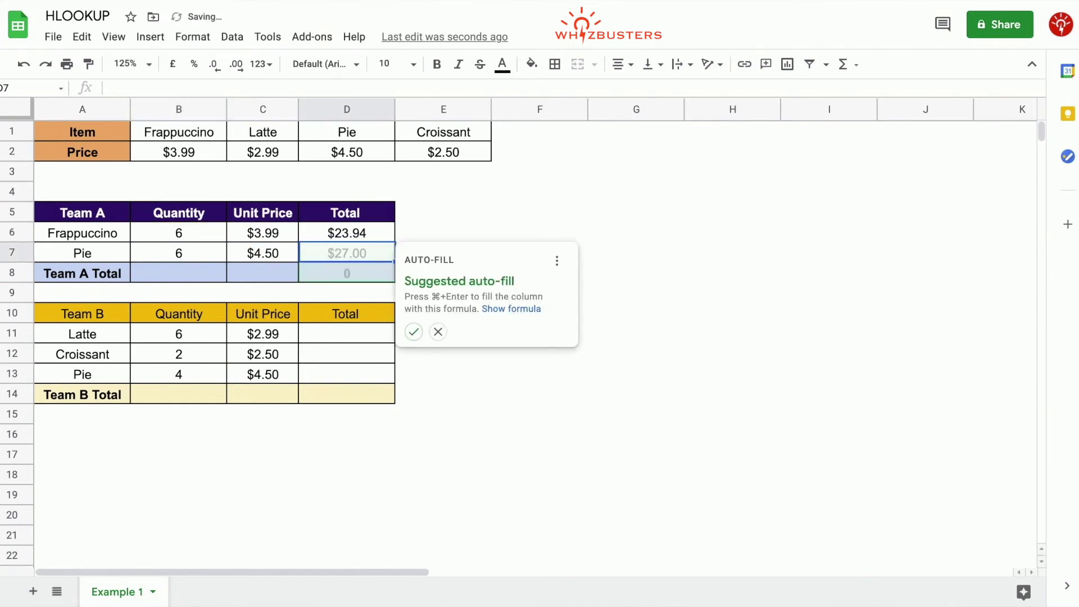
- Dismiss the auto-fill suggestion and fill the Frappuccino total formula down to Team A's Pie row only
click(437, 332)
click(371, 232)
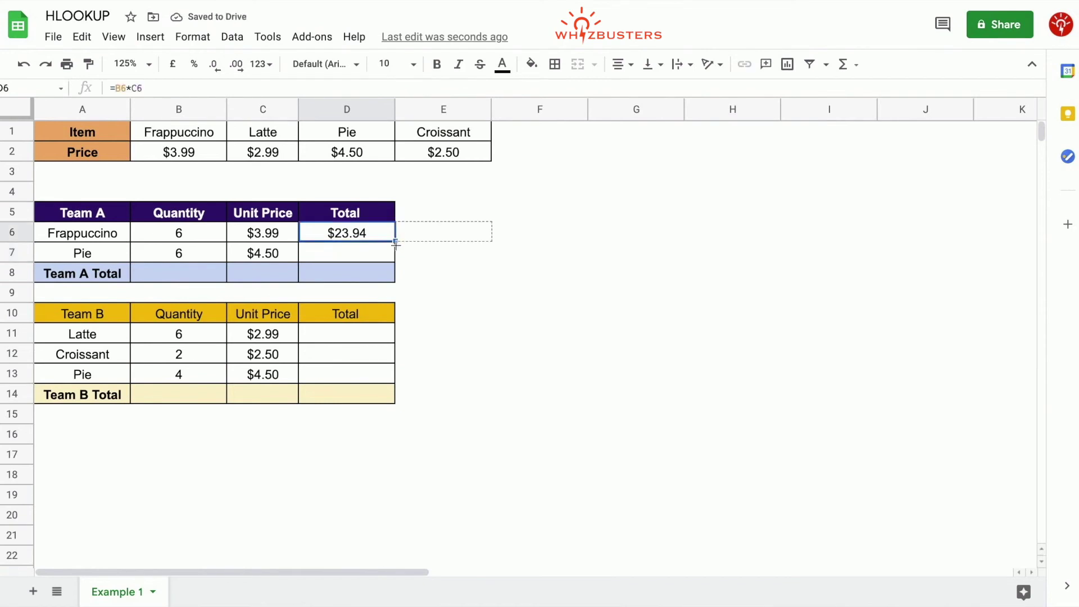
drag(395, 242, 366, 259)
- Add up Team A's item totals in D8 with a SUM formula over D6:D7
click(348, 274)
text(=sum()
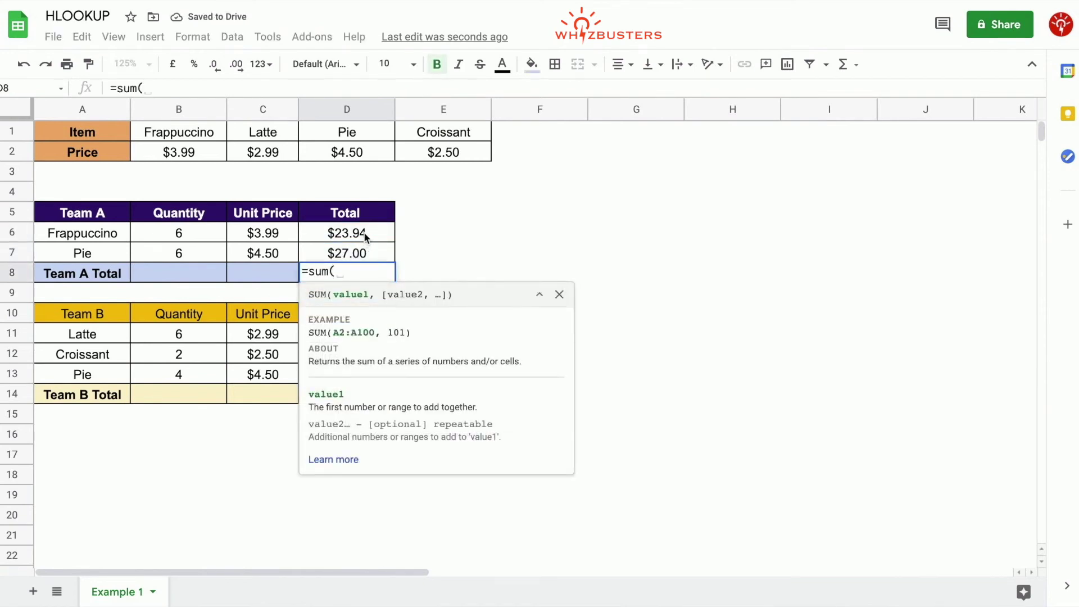
drag(363, 231, 364, 257)
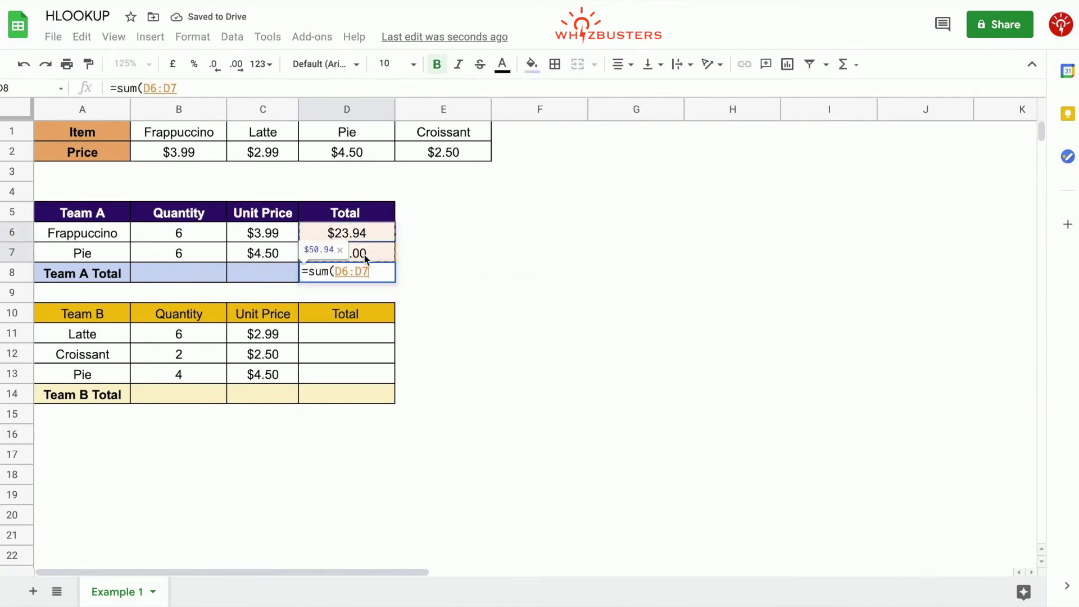
key(Return)
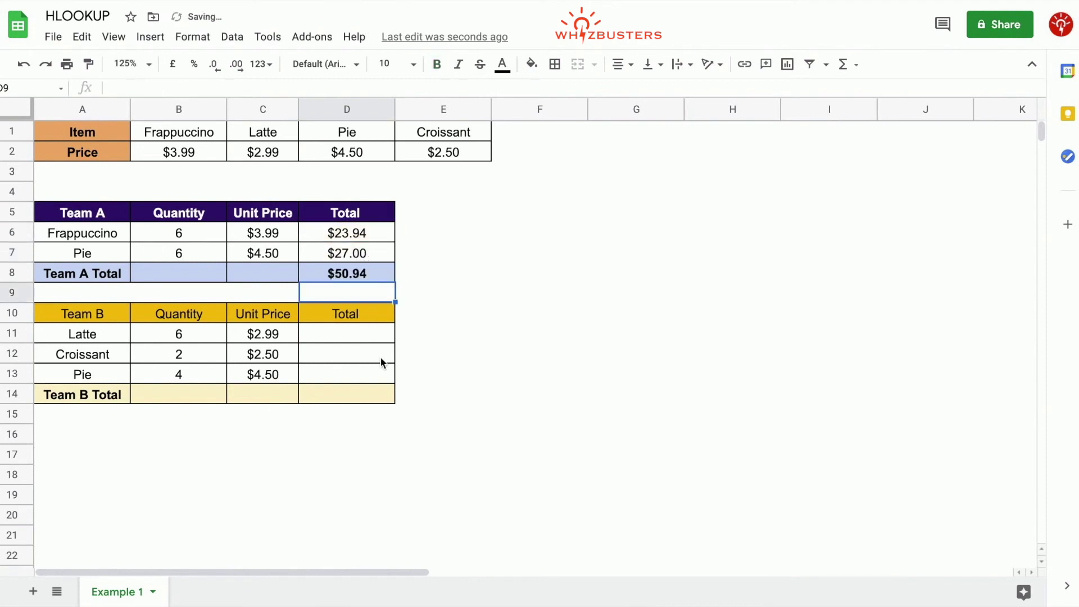
- Copy the Frappuccino total formula from D6 into Team B's totals D11:D13 and check the references in the Croissant formula
click(368, 238)
key(ctrl+c)
drag(355, 330, 349, 372)
key(ctrl+v)
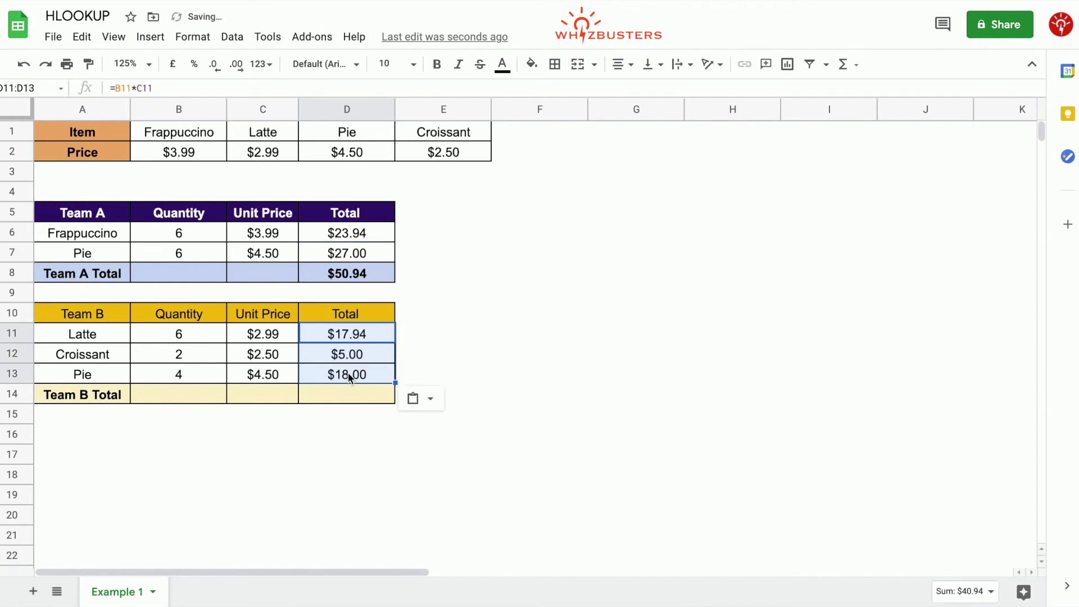
click(369, 353)
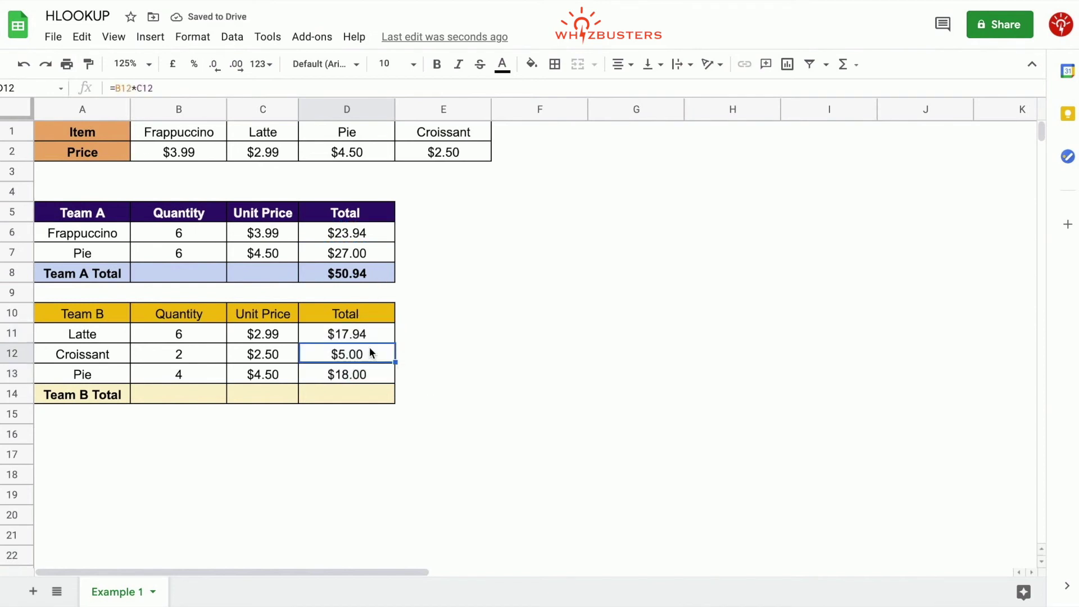
click(140, 85)
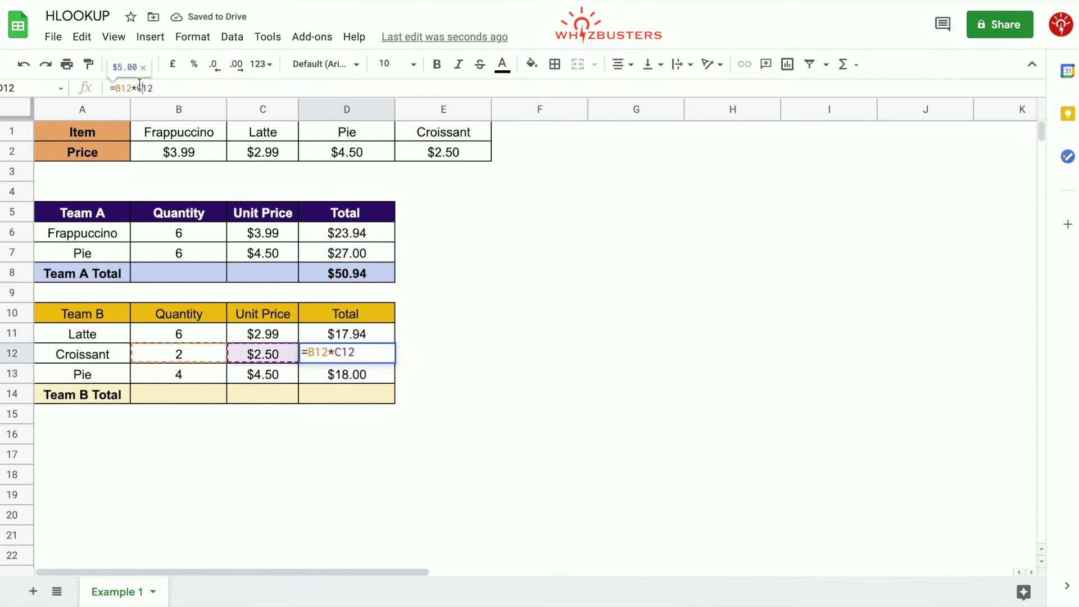
key(Return)
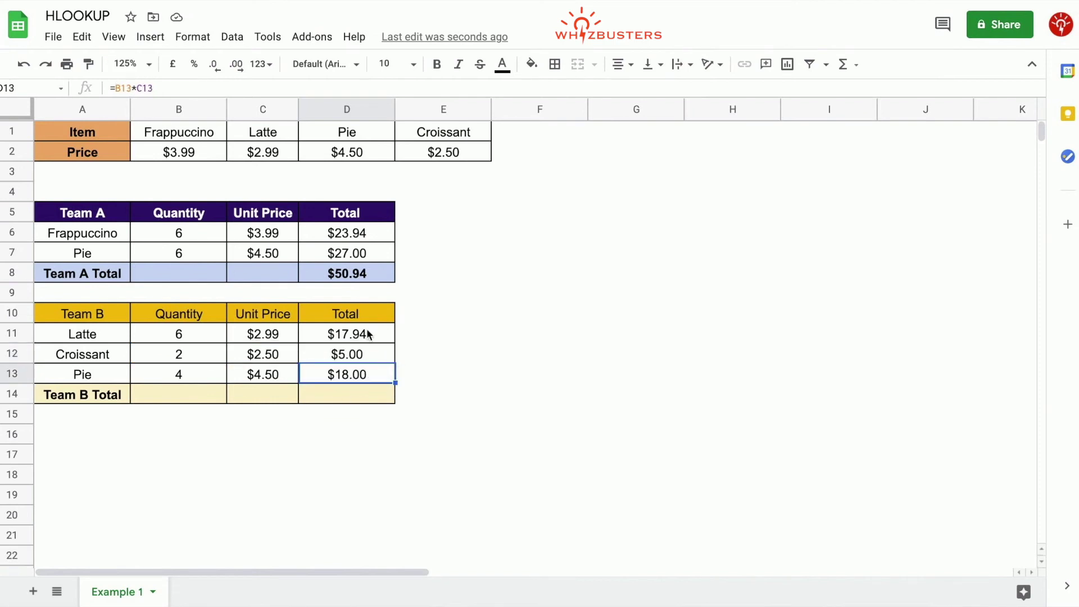
- Add up Team B's item totals in D14 with a SUM formula over D11:D13
click(367, 397)
text(=sum()
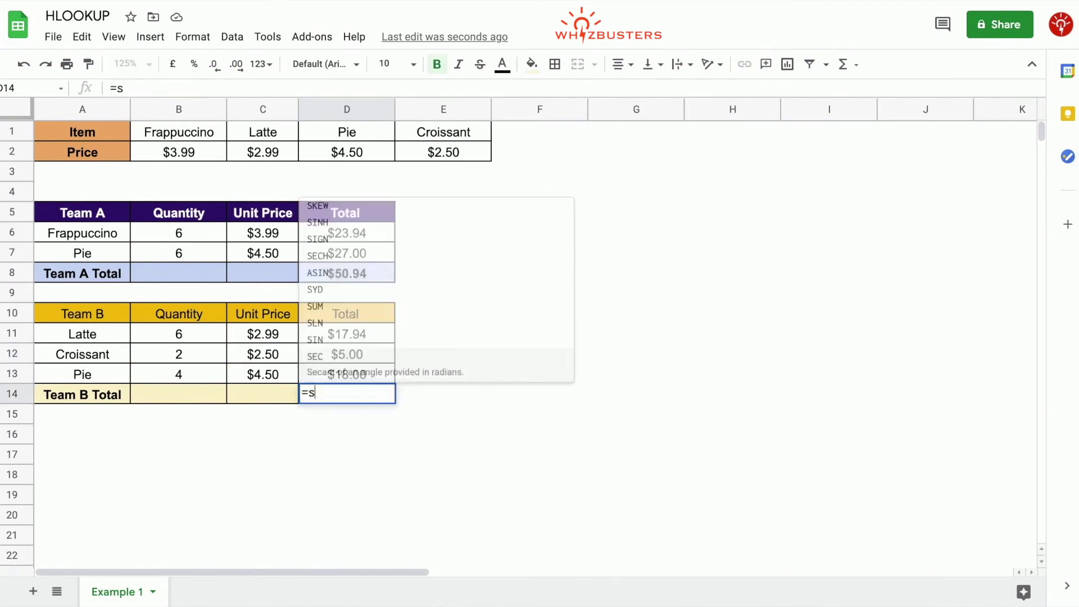
click(372, 333)
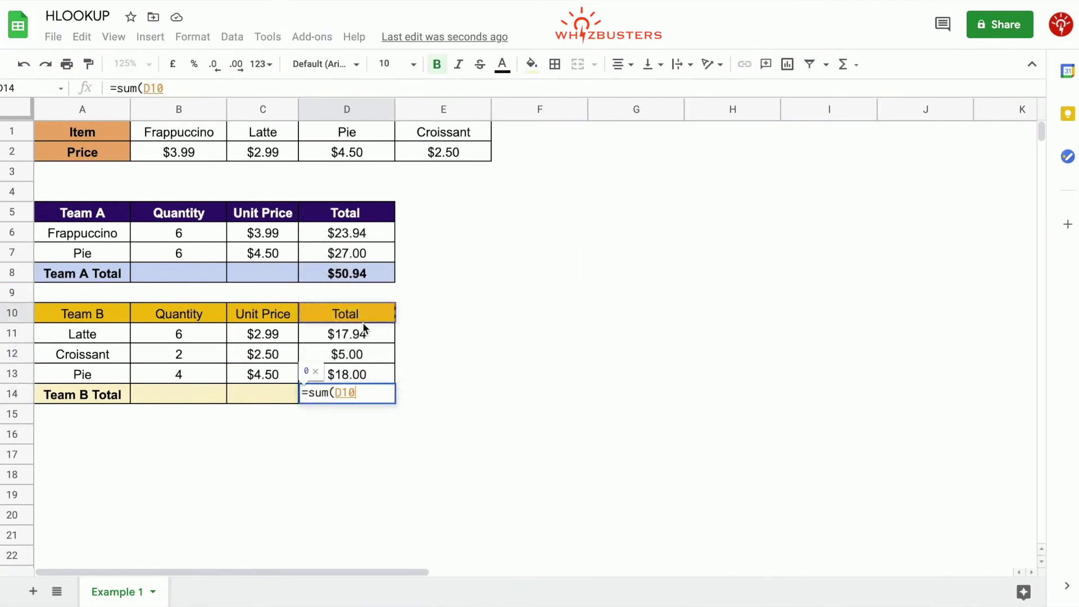
shift+click(373, 374)
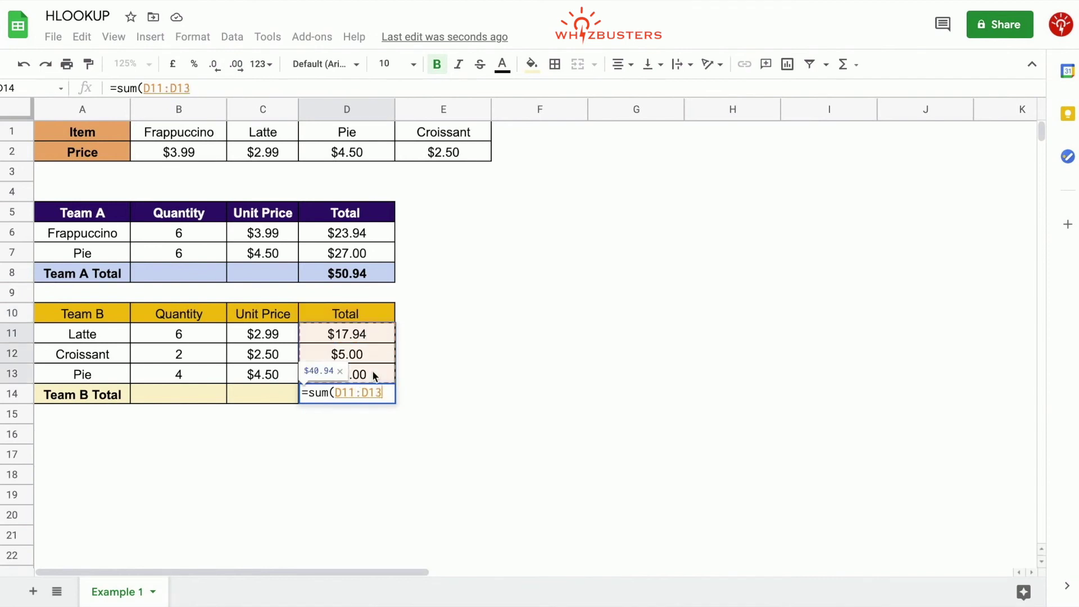
key(Return)
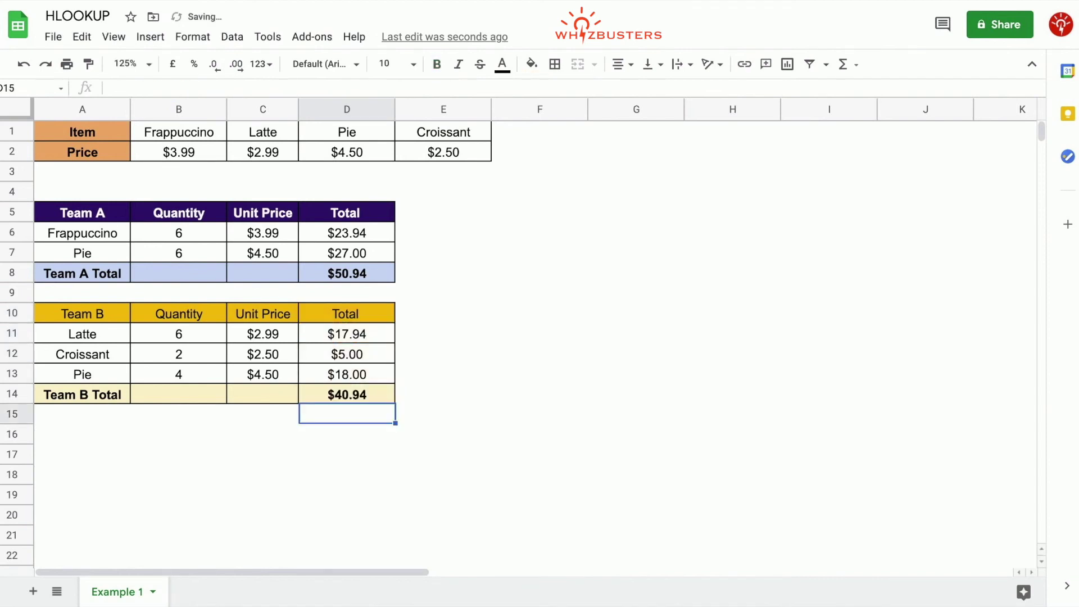
click(390, 277)
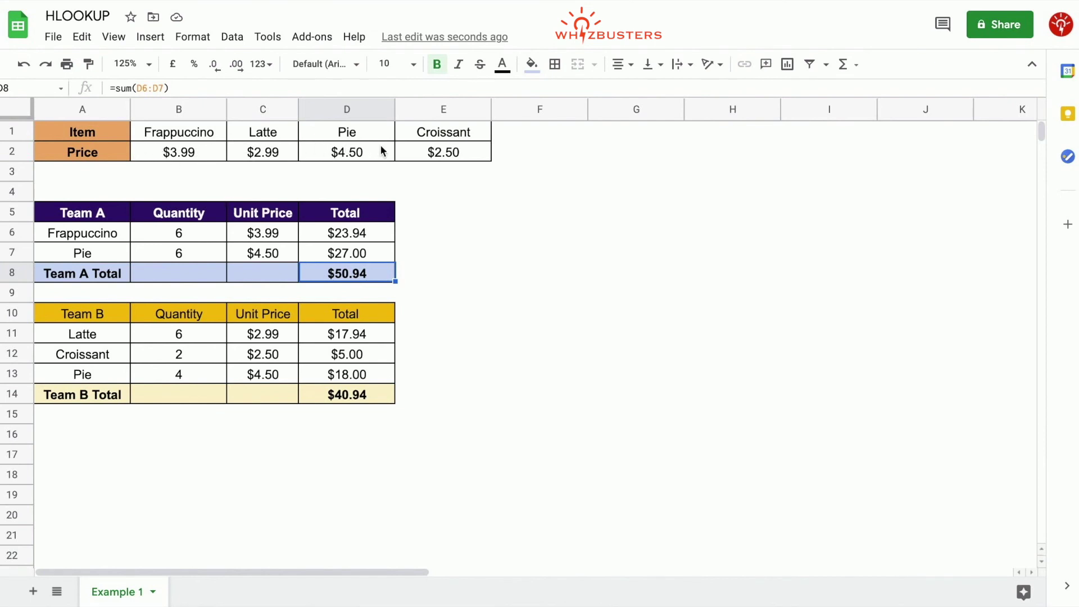
click(261, 131)
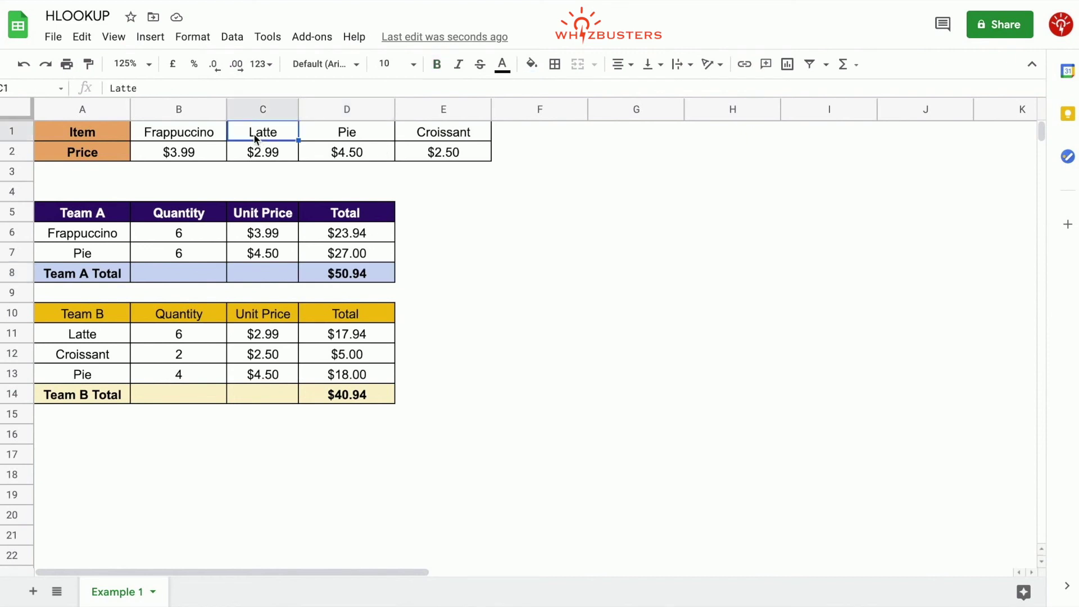